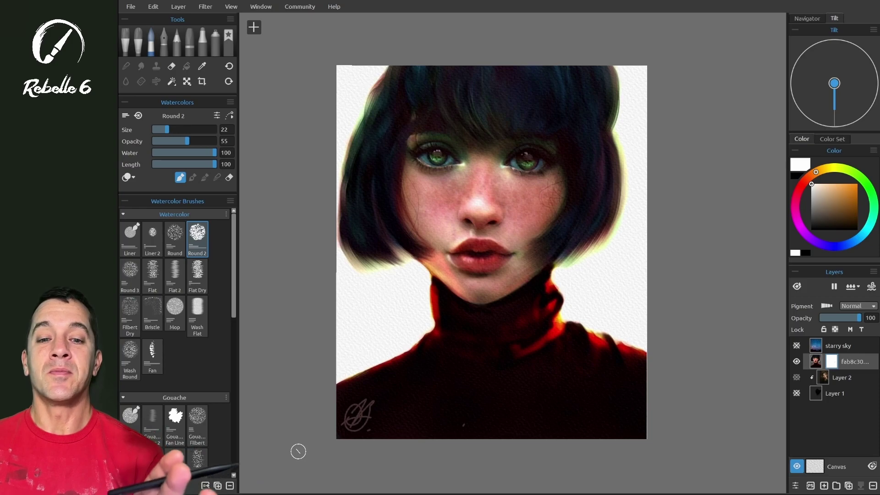
Remove the portrait layer's existing mask and add a fresh layer mask to it.
{"action": "key", "text": "w"}
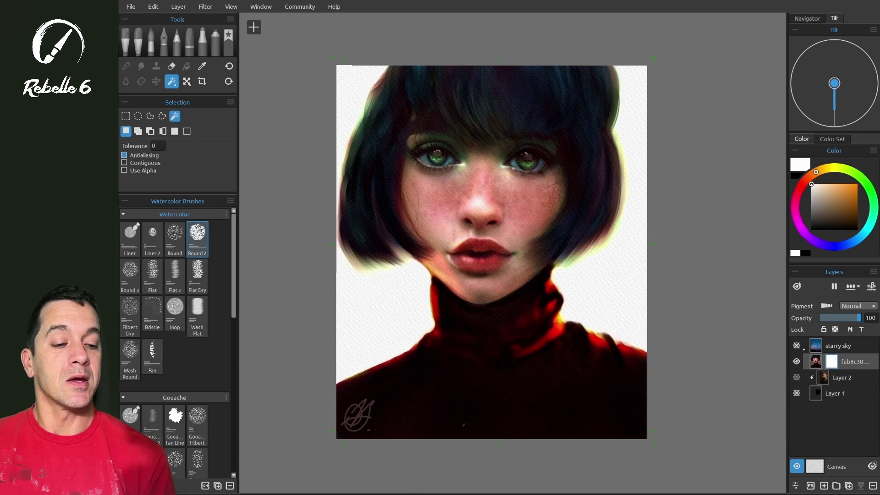
{"action": "right_click", "coordinate": [831, 362]}
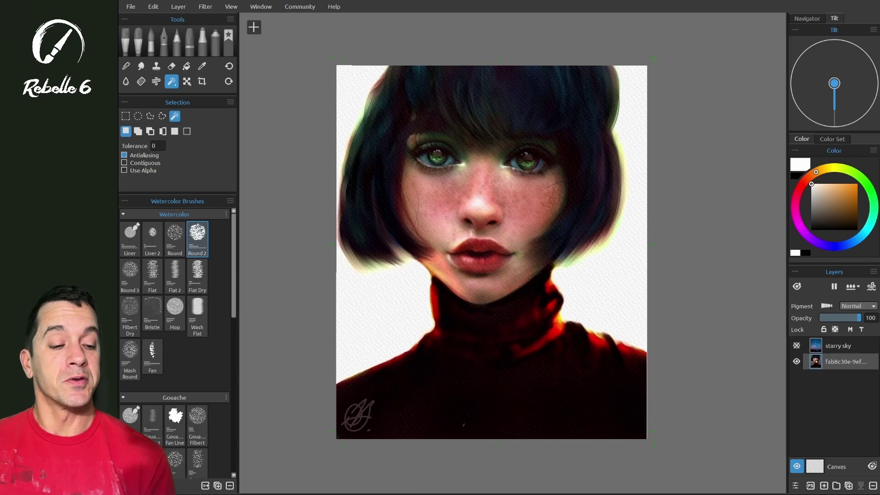
{"action": "right_click", "coordinate": [816, 362]}
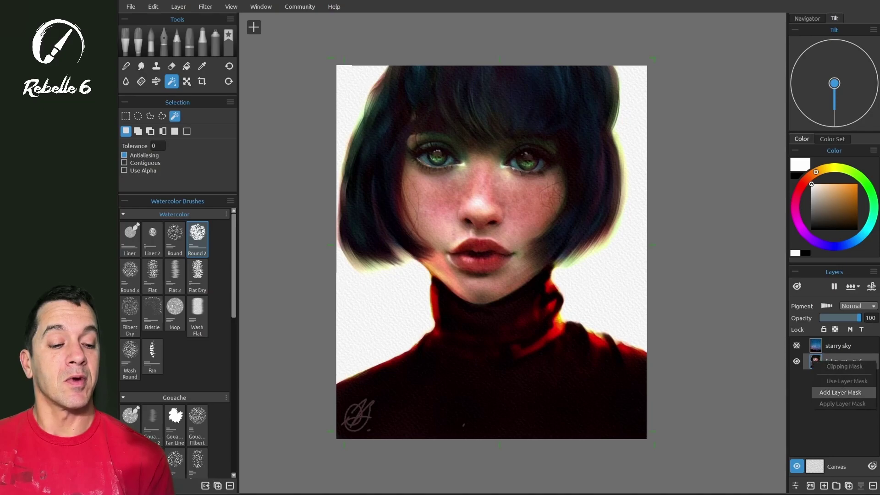
{"action": "left_click", "coordinate": [831, 392]}
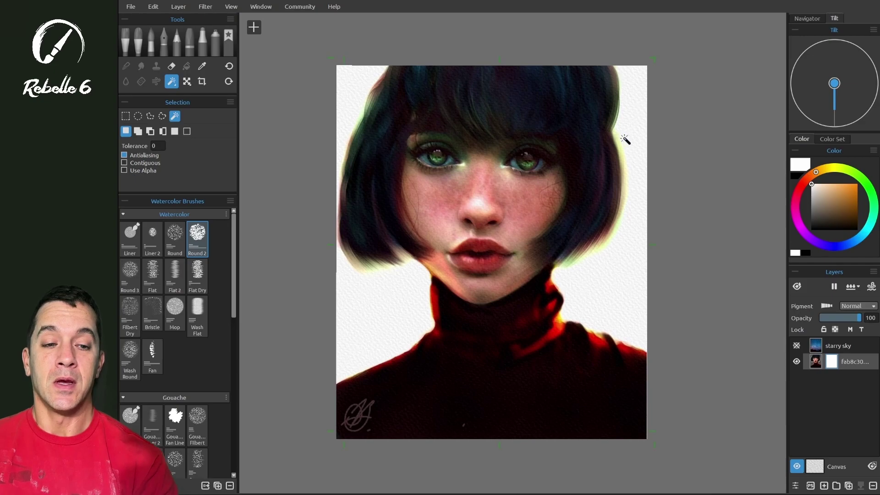
Hide part of the hair by painting black on the layer mask with the Round 2 watercolor brush, and restore it with white.
{"action": "key", "text": "b"}
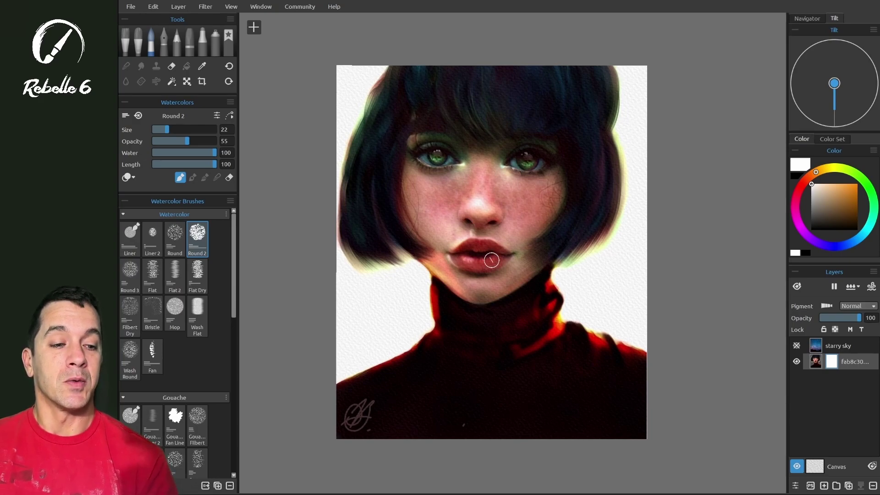
{"action": "left_click_drag", "start_coordinate": [811, 184], "coordinate": [810, 231]}
{"action": "mouse_move", "coordinate": [620, 155]}
{"action": "left_mouse_down"}
{"action": "mouse_move", "coordinate": [583, 194]}
{"action": "mouse_move", "coordinate": [625, 146]}
{"action": "mouse_move", "coordinate": [574, 198]}
{"action": "mouse_move", "coordinate": [627, 152]}
{"action": "mouse_move", "coordinate": [583, 199]}
{"action": "mouse_move", "coordinate": [618, 188]}
{"action": "mouse_move", "coordinate": [627, 115]}
{"action": "mouse_move", "coordinate": [590, 152]}
{"action": "left_mouse_up"}
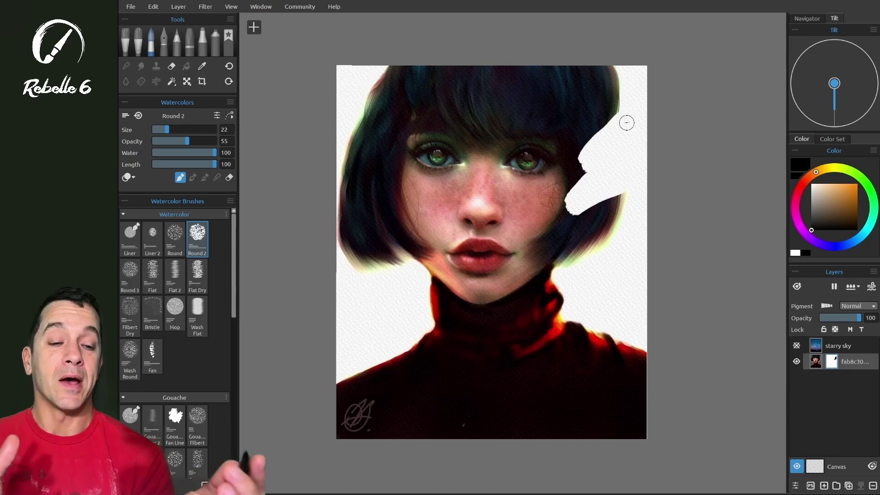
{"action": "left_click_drag", "start_coordinate": [813, 191], "coordinate": [811, 183]}
{"action": "mouse_move", "coordinate": [574, 164]}
{"action": "left_mouse_down"}
{"action": "mouse_move", "coordinate": [567, 218]}
{"action": "mouse_move", "coordinate": [606, 118]}
{"action": "mouse_move", "coordinate": [612, 170]}
{"action": "mouse_move", "coordinate": [614, 118]}
{"action": "mouse_move", "coordinate": [624, 185]}
{"action": "left_mouse_up"}
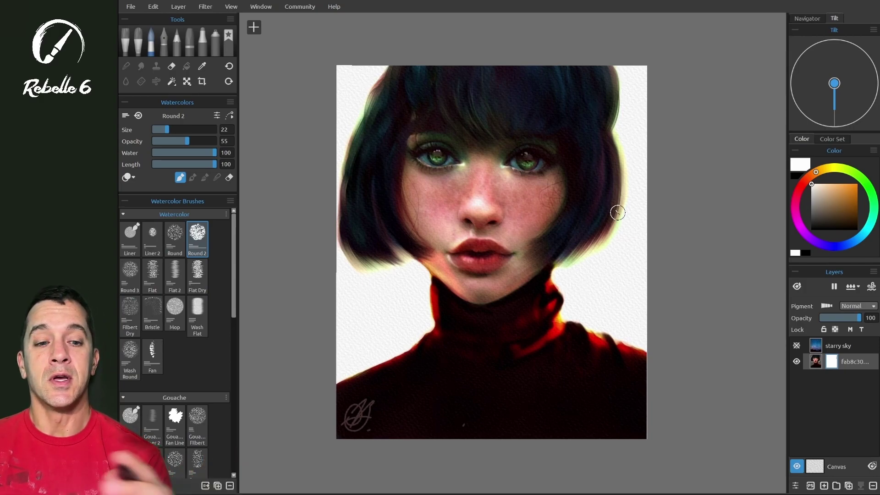
Paint mid-gray on the layer mask to make the hair beside the cheek semi-transparent, and black below it to hide the hair fully.
{"action": "left_click_drag", "start_coordinate": [816, 198], "coordinate": [813, 208]}
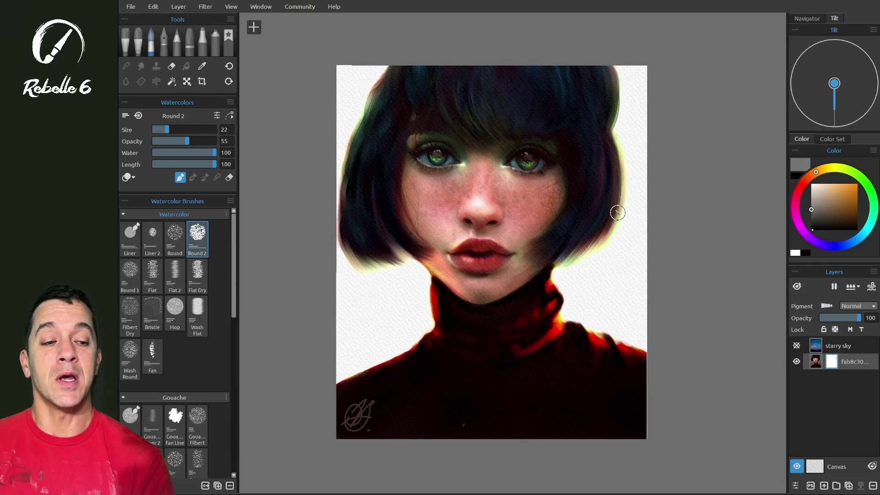
{"action": "mouse_move", "coordinate": [614, 149]}
{"action": "left_mouse_down"}
{"action": "mouse_move", "coordinate": [581, 216]}
{"action": "mouse_move", "coordinate": [602, 234]}
{"action": "mouse_move", "coordinate": [593, 185]}
{"action": "left_mouse_up"}
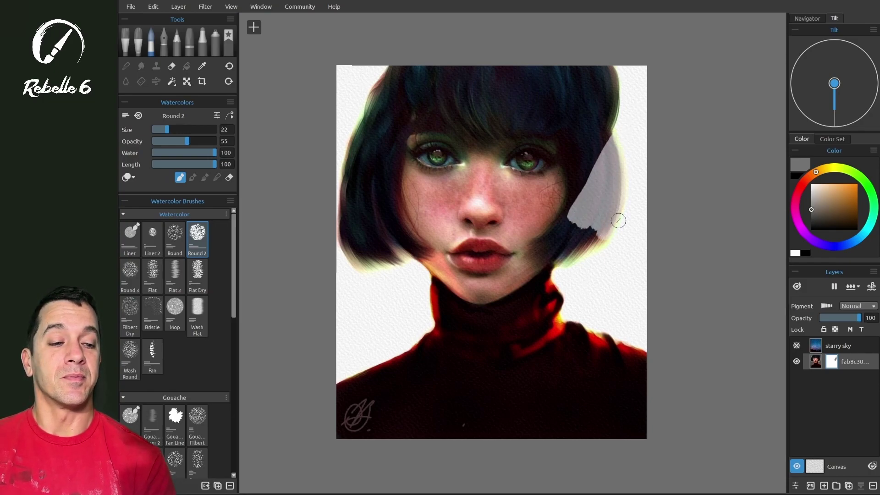
{"action": "left_click", "coordinate": [810, 229]}
{"action": "mouse_move", "coordinate": [619, 193]}
{"action": "left_mouse_down"}
{"action": "mouse_move", "coordinate": [596, 231]}
{"action": "mouse_move", "coordinate": [618, 217]}
{"action": "left_mouse_up"}
Restore the masked hair by painting white over the gray and black areas of the layer mask.
{"action": "left_click", "coordinate": [811, 184]}
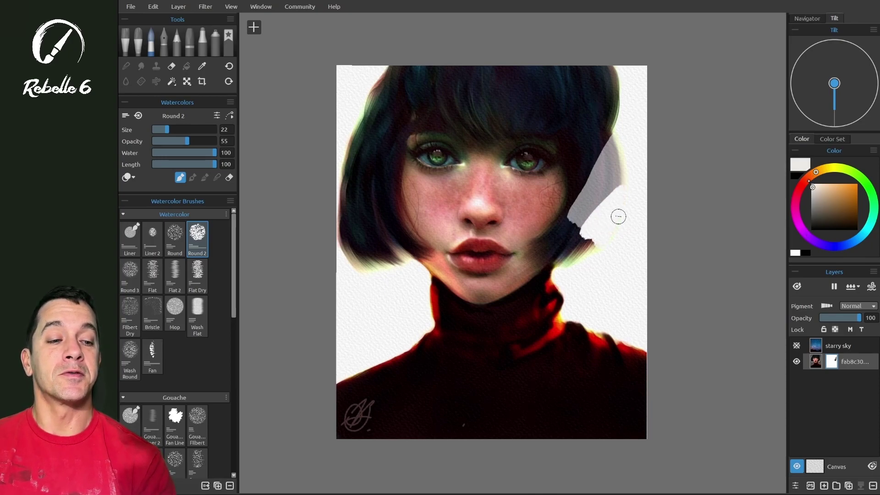
{"action": "mouse_move", "coordinate": [622, 176]}
{"action": "left_mouse_down"}
{"action": "mouse_move", "coordinate": [575, 239]}
{"action": "mouse_move", "coordinate": [626, 180]}
{"action": "mouse_move", "coordinate": [589, 253]}
{"action": "left_mouse_up"}
{"action": "mouse_move", "coordinate": [624, 175]}
{"action": "left_mouse_down"}
{"action": "mouse_move", "coordinate": [583, 222]}
{"action": "mouse_move", "coordinate": [621, 162]}
{"action": "mouse_move", "coordinate": [599, 158]}
{"action": "left_mouse_up"}
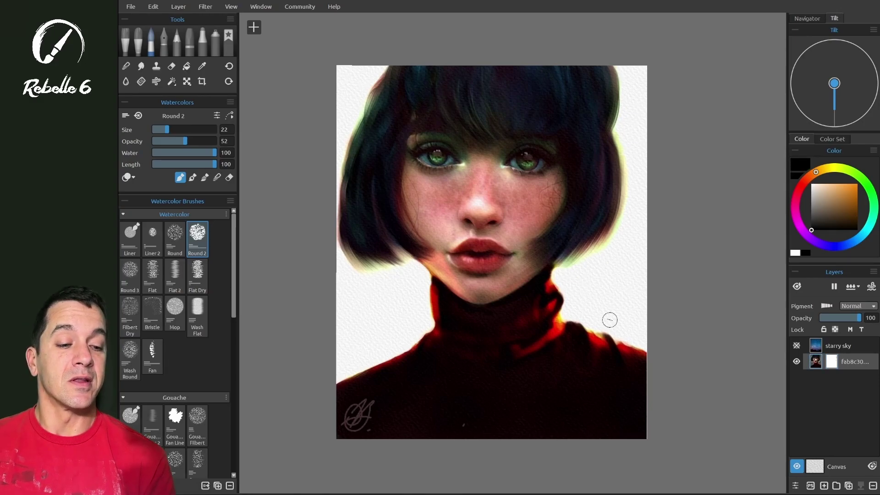
Paint black strokes on the portrait layer itself below the hair, and a black stroke across the hair on its layer mask.
{"action": "left_click_drag", "start_coordinate": [583, 246], "coordinate": [595, 304]}
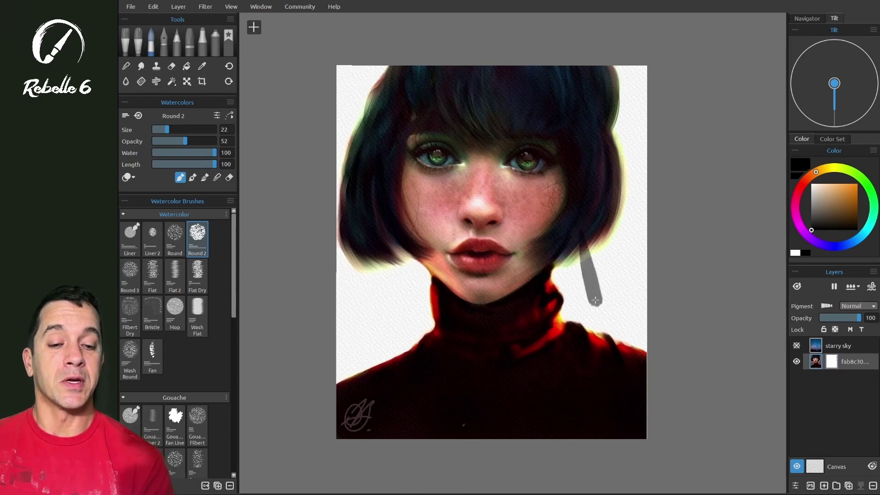
{"action": "left_click_drag", "start_coordinate": [596, 220], "coordinate": [596, 306]}
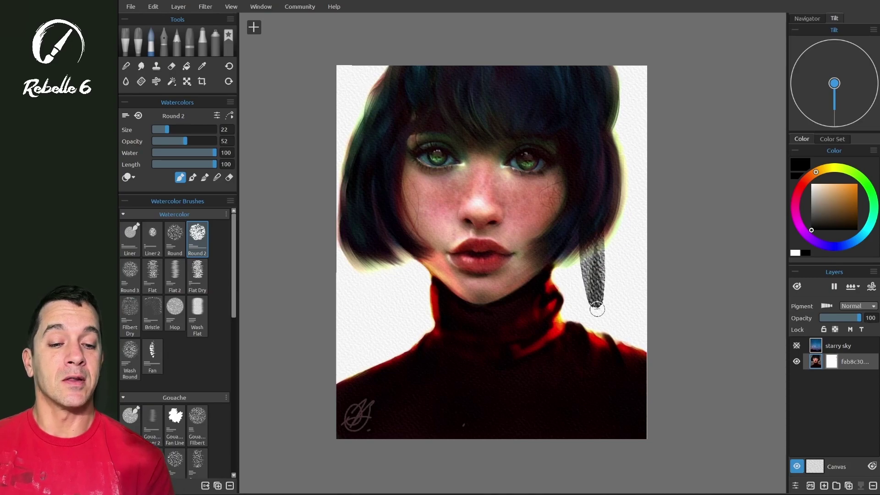
{"action": "left_click", "coordinate": [833, 361]}
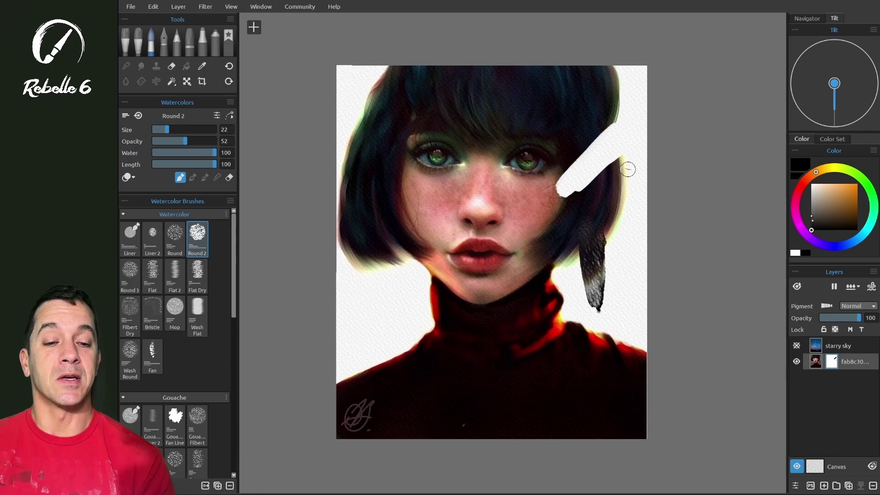
{"action": "left_click_drag", "start_coordinate": [554, 192], "coordinate": [620, 120]}
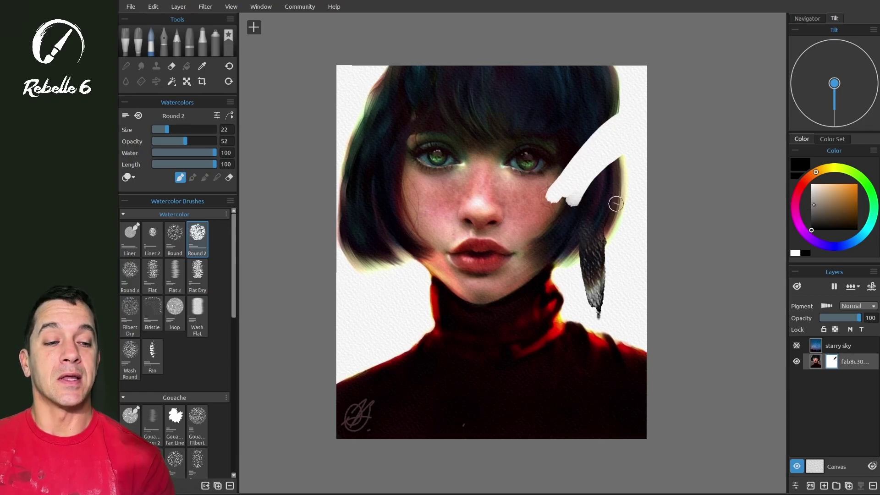
Switch to white to paint the hair back on the mask, and undo the test strokes on the mask and portrait layer.
{"action": "key", "text": "x"}
{"action": "key", "text": "ctrl+z"}
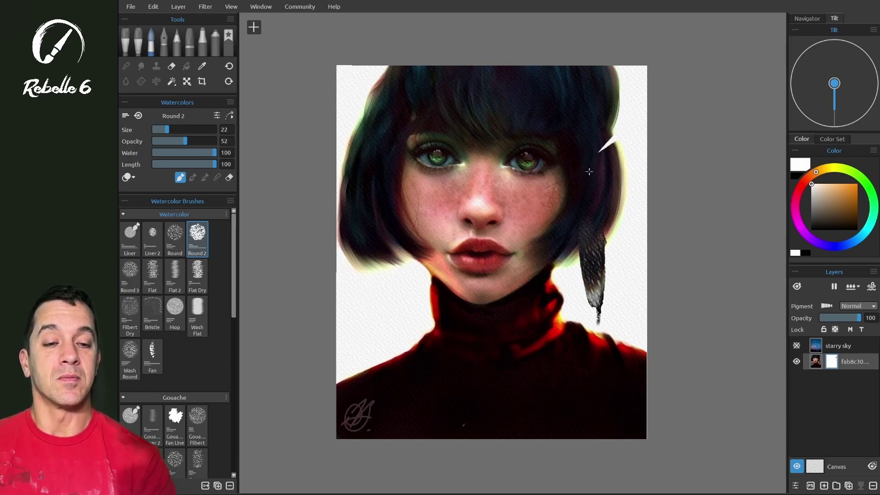
{"action": "key", "text": "ctrl+z"}
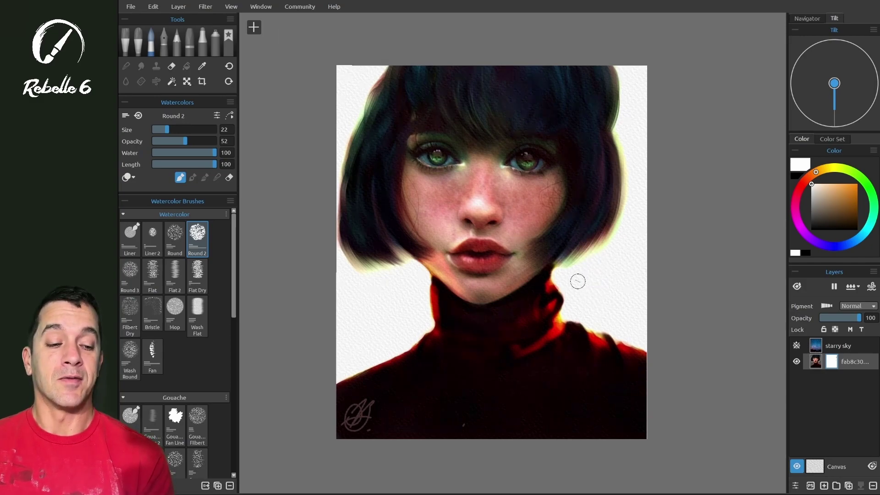
{"action": "key", "text": "ctrl+z"}
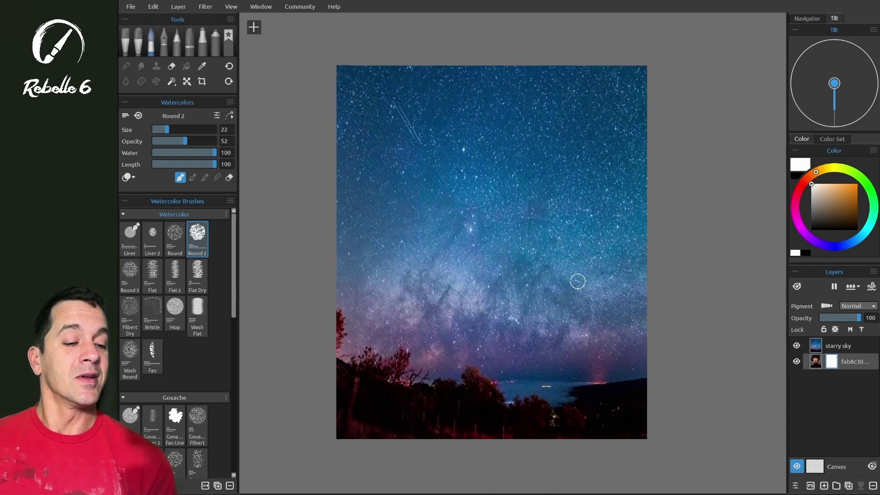
Turn the starry sky layer into a clipping mask on the portrait layer below it.
{"action": "left_click", "coordinate": [830, 344]}
{"action": "right_click", "coordinate": [828, 344]}
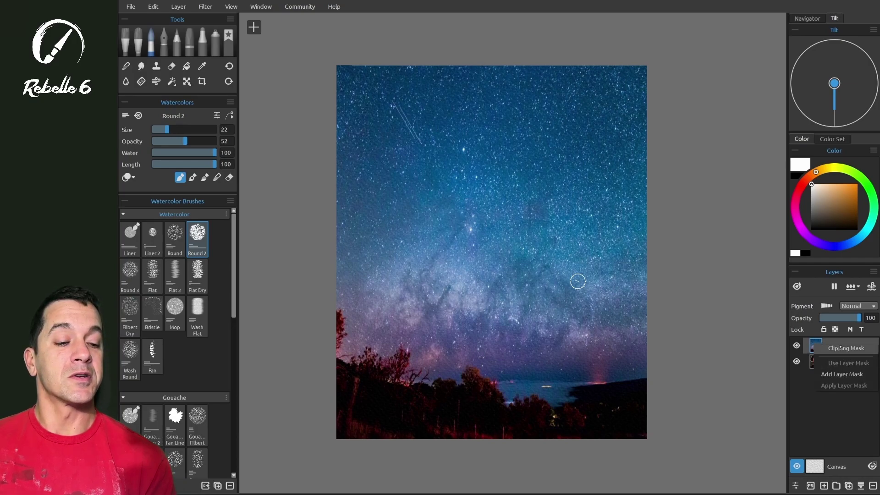
{"action": "left_click", "coordinate": [845, 348]}
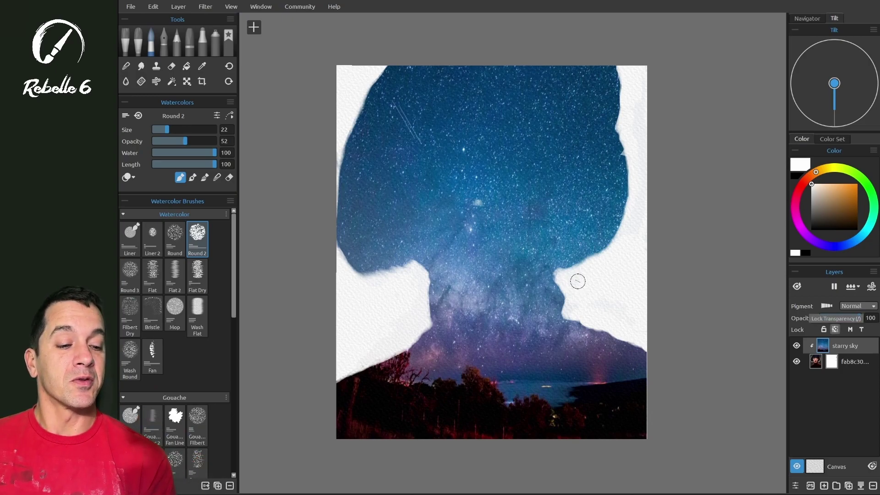
With the starry sky layer hidden, lock transparency and test strokes in black and orange over the portrait's neck and shoulder.
{"action": "left_click", "coordinate": [835, 329]}
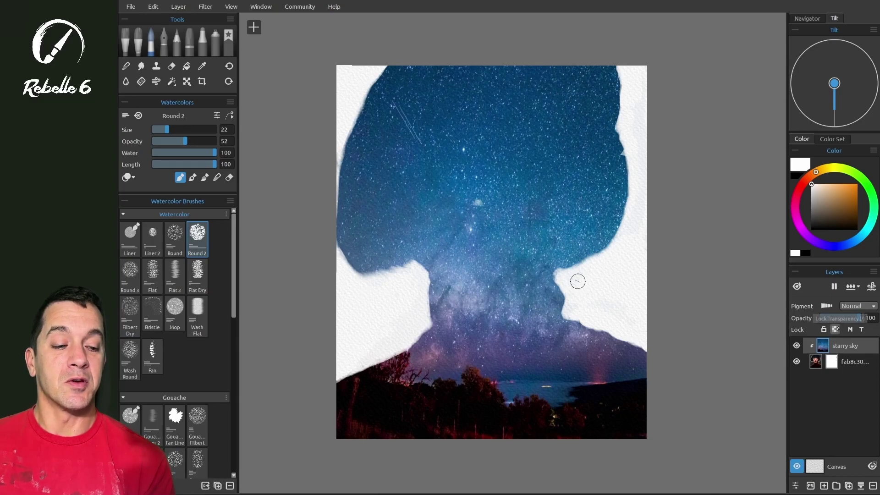
{"action": "left_click", "coordinate": [796, 345]}
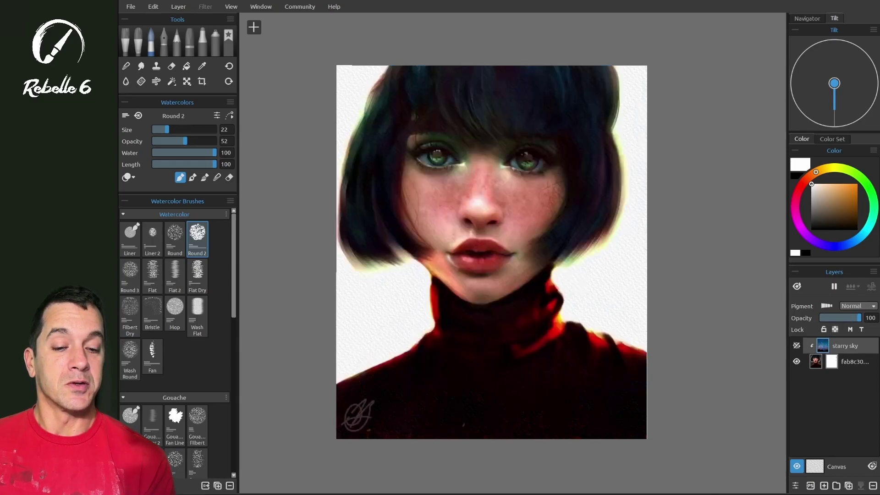
{"action": "left_click", "coordinate": [835, 329]}
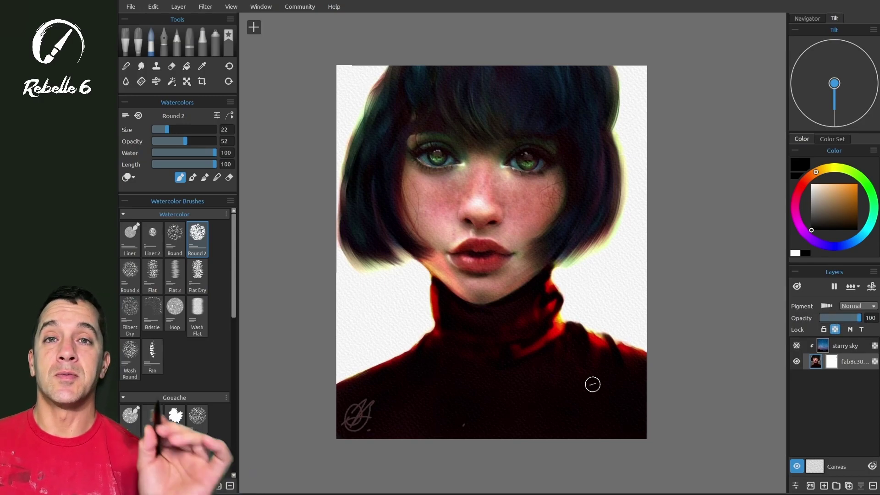
{"action": "mouse_move", "coordinate": [566, 302]}
{"action": "left_mouse_down"}
{"action": "mouse_move", "coordinate": [578, 286]}
{"action": "mouse_move", "coordinate": [562, 331]}
{"action": "mouse_move", "coordinate": [543, 334]}
{"action": "mouse_move", "coordinate": [542, 322]}
{"action": "mouse_move", "coordinate": [559, 357]}
{"action": "left_mouse_up"}
{"action": "left_click", "coordinate": [857, 184]}
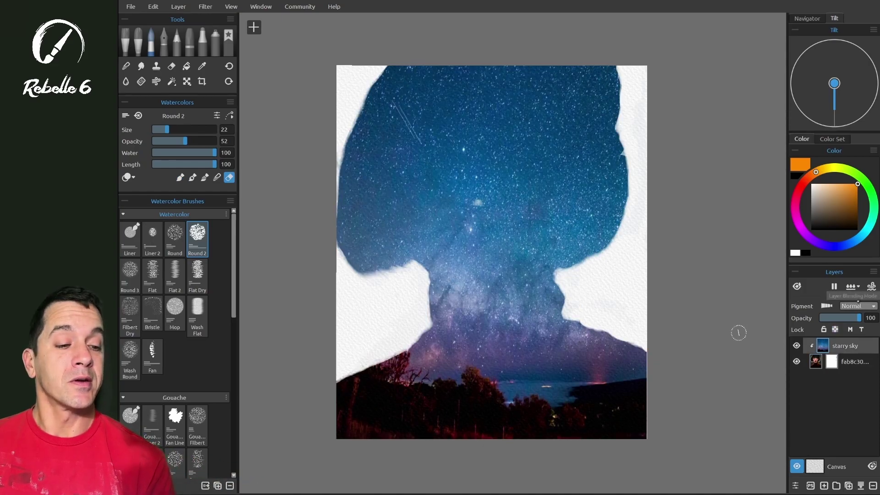
Preview blending modes on the starry sky layer, from Darken and Linear Burn through Lighten to Linear Dodge.
{"action": "left_click", "coordinate": [858, 305]}
{"action": "left_click", "coordinate": [854, 294]}
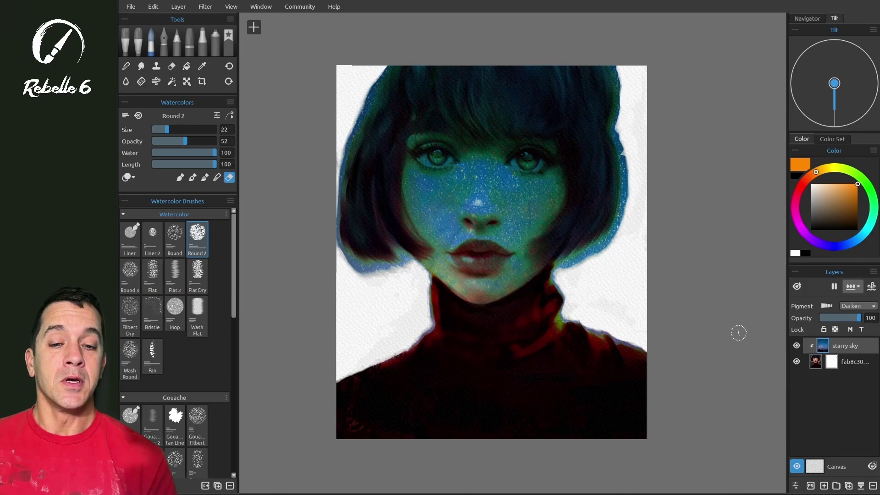
{"action": "key", "text": "Down"}
{"action": "key", "text": "Down"}
{"action": "key", "text": "Down"}
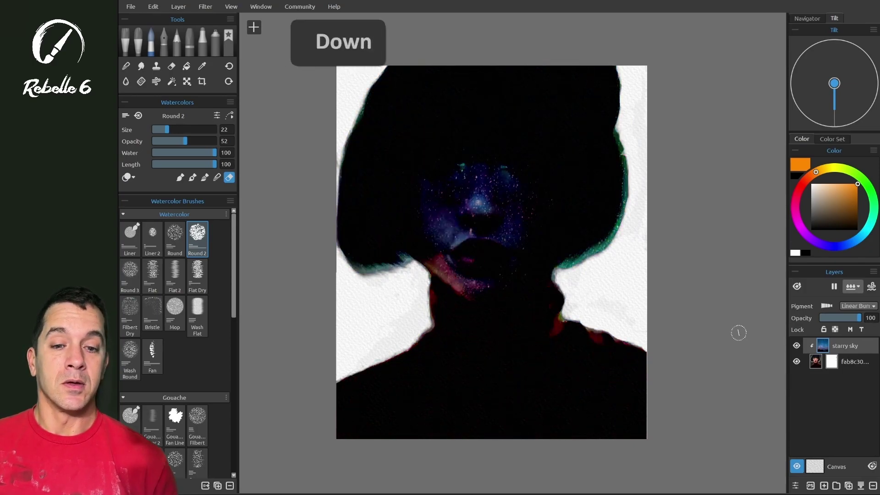
{"action": "key", "text": "Down"}
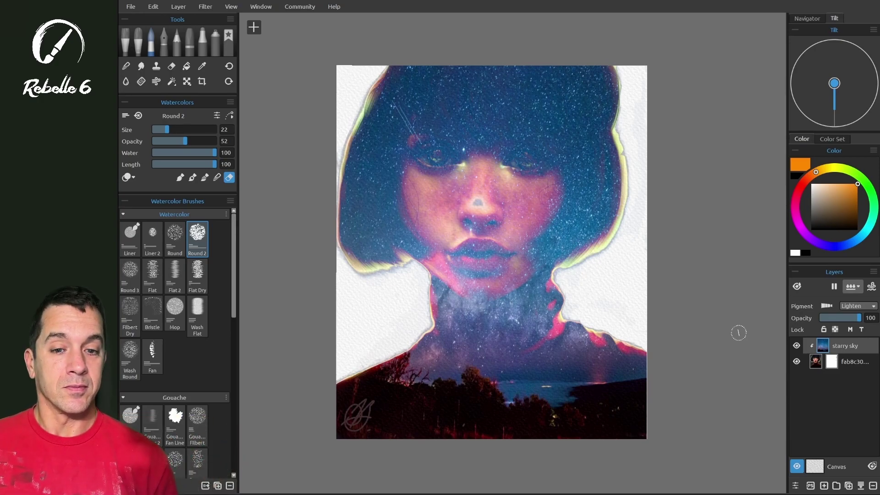
{"action": "key", "text": "Down"}
{"action": "key", "text": "Down"}
{"action": "key", "text": "Down"}
{"action": "key", "text": "Up"}
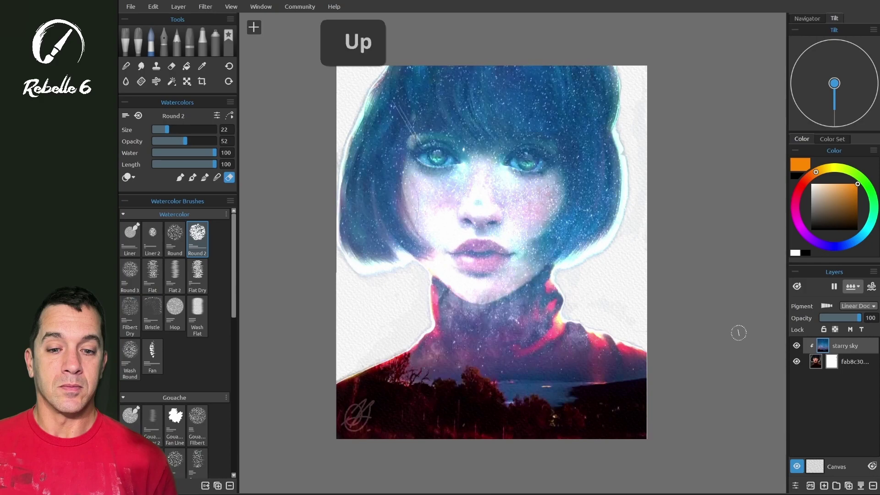
{"action": "key", "text": "Up"}
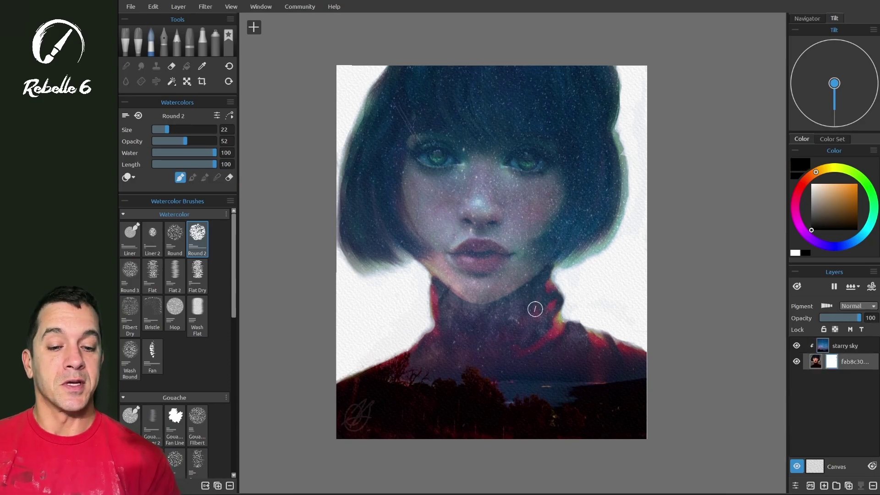
Hide two strips across the neck and shoulder by painting black on the portrait's layer mask, and apply the mask to the layer.
{"action": "mouse_move", "coordinate": [557, 299]}
{"action": "left_mouse_down"}
{"action": "mouse_move", "coordinate": [528, 329]}
{"action": "mouse_move", "coordinate": [556, 309]}
{"action": "mouse_move", "coordinate": [562, 316]}
{"action": "left_mouse_up"}
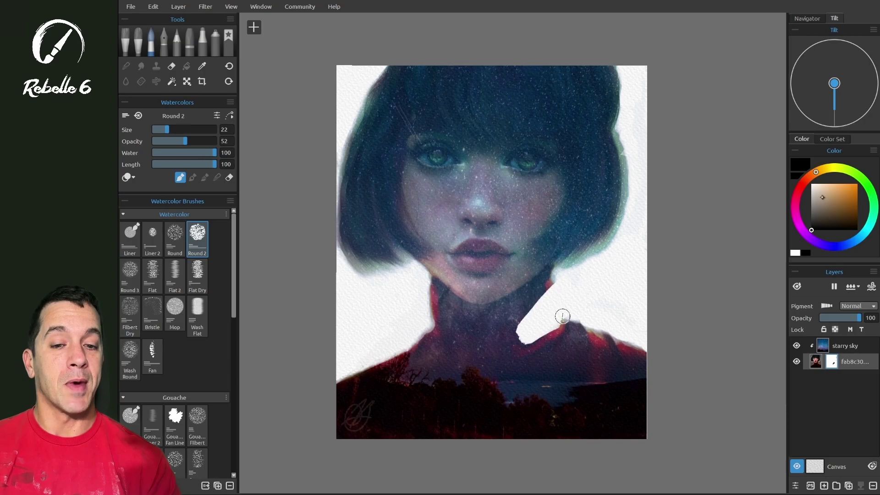
{"action": "key", "text": "x"}
{"action": "mouse_move", "coordinate": [564, 315]}
{"action": "left_mouse_down"}
{"action": "mouse_move", "coordinate": [543, 332]}
{"action": "mouse_move", "coordinate": [565, 314]}
{"action": "mouse_move", "coordinate": [560, 351]}
{"action": "mouse_move", "coordinate": [593, 306]}
{"action": "left_mouse_up"}
{"action": "key", "text": "x"}
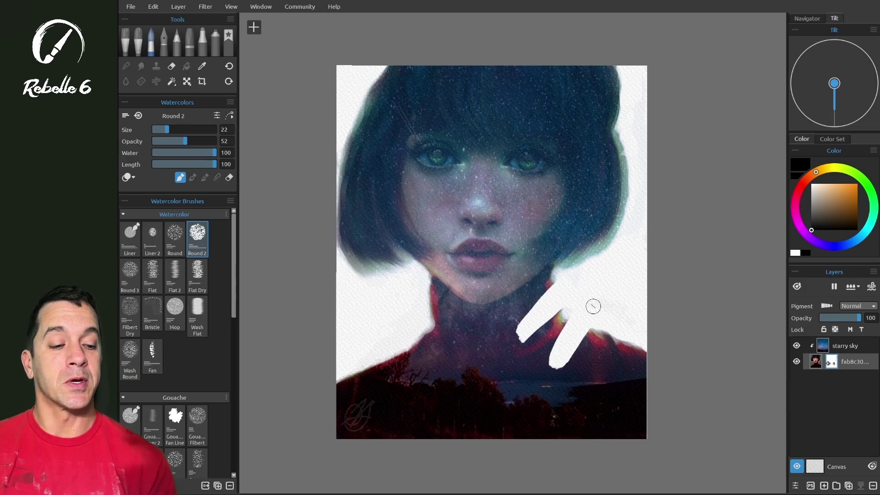
{"action": "right_click", "coordinate": [831, 361]}
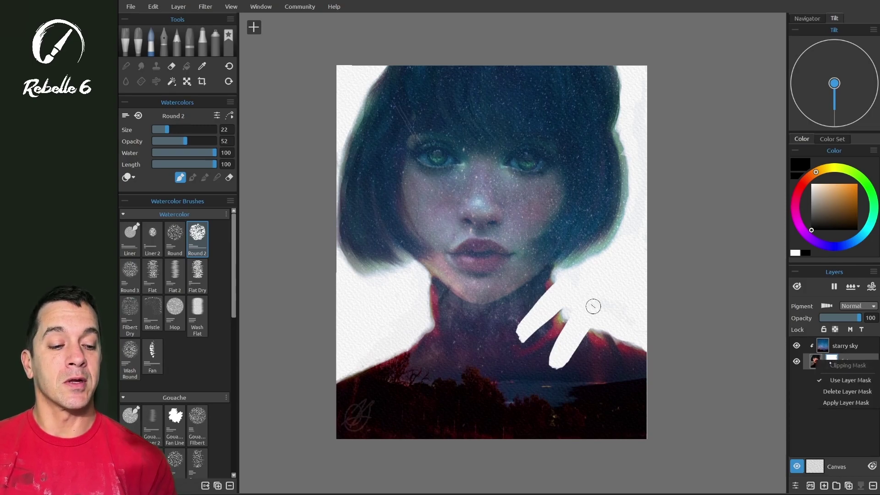
{"action": "left_click", "coordinate": [838, 401]}
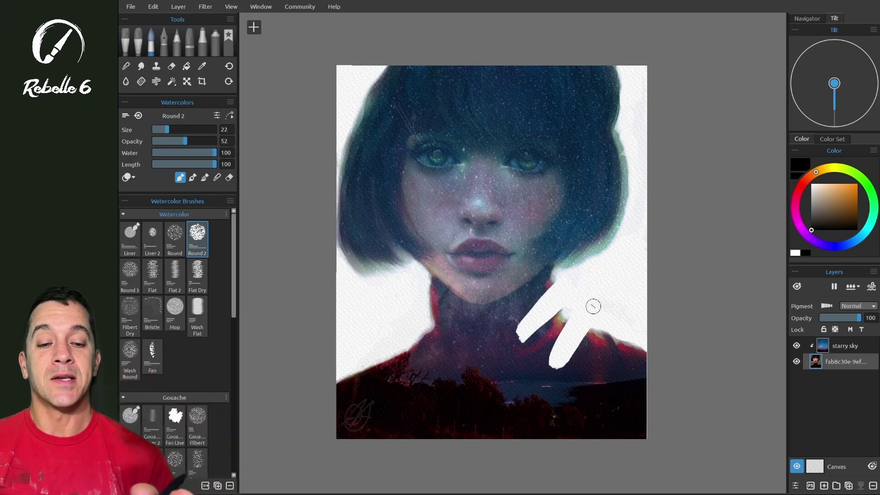
Paint black over the removed neck and shoulder strips directly on the portrait layer, and add two new layers above it.
{"action": "mouse_move", "coordinate": [540, 308]}
{"action": "left_mouse_down"}
{"action": "mouse_move", "coordinate": [527, 316]}
{"action": "mouse_move", "coordinate": [536, 322]}
{"action": "mouse_move", "coordinate": [548, 307]}
{"action": "mouse_move", "coordinate": [525, 324]}
{"action": "left_mouse_up"}
{"action": "mouse_move", "coordinate": [555, 293]}
{"action": "left_mouse_down"}
{"action": "mouse_move", "coordinate": [556, 319]}
{"action": "mouse_move", "coordinate": [579, 364]}
{"action": "mouse_move", "coordinate": [586, 327]}
{"action": "left_mouse_up"}
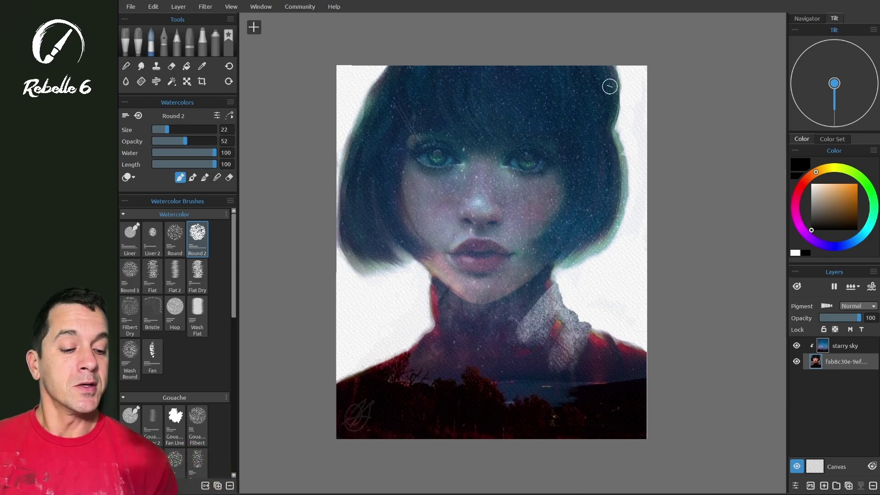
{"action": "left_click", "coordinate": [823, 485]}
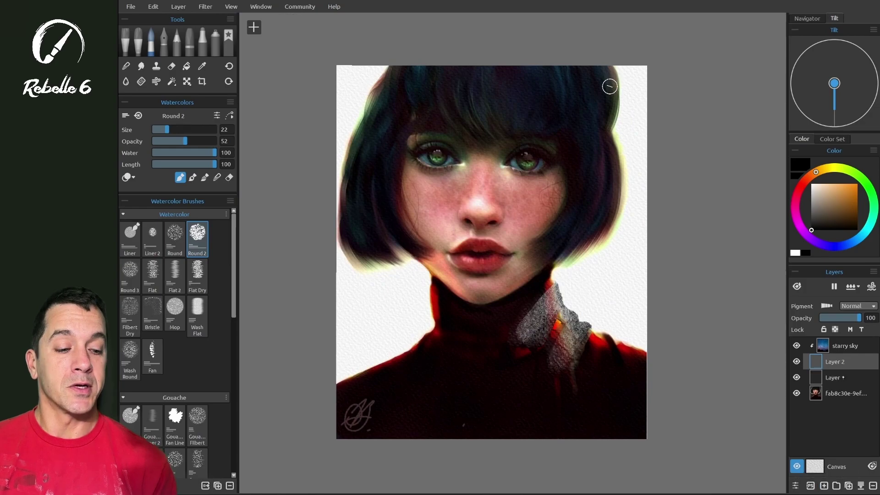
Group the starry sky layer, the two empty layers and the portrait layer into one layer group, and expand the group.
{"action": "key", "text": "ctrl+z"}
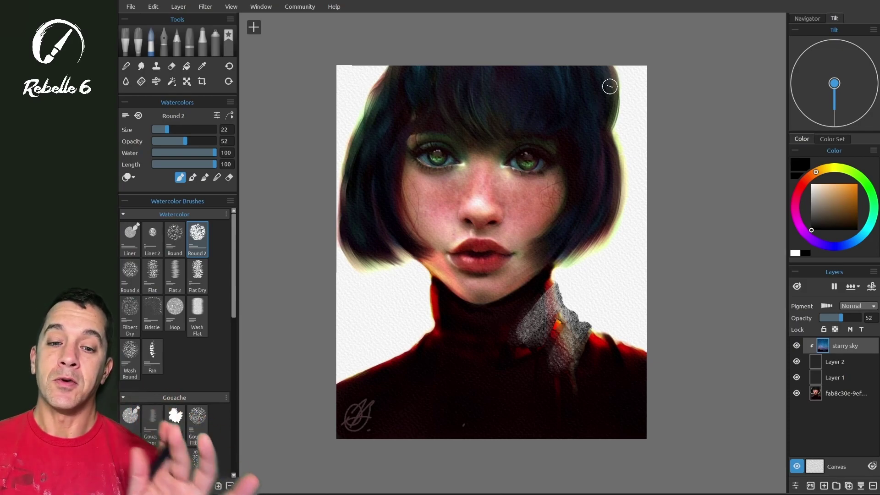
{"action": "left_click", "coordinate": [846, 394]}
{"action": "left_click", "coordinate": [842, 344], "text": "shift"}
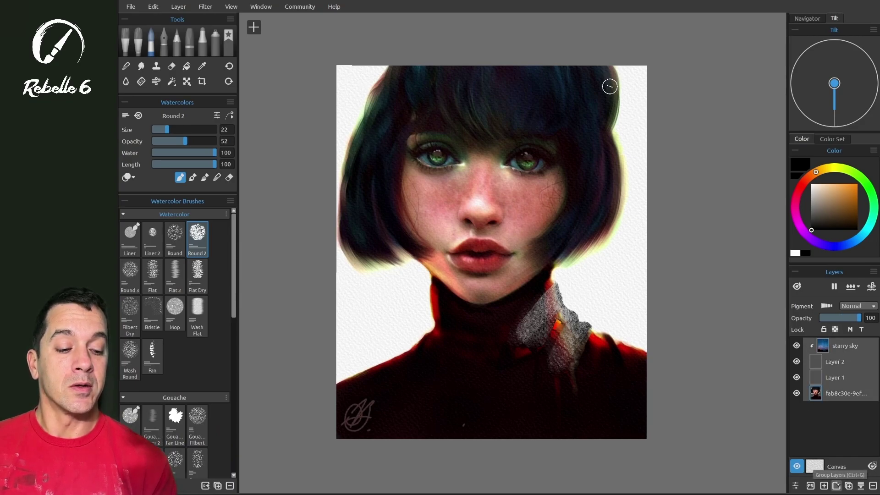
{"action": "left_click", "coordinate": [835, 485]}
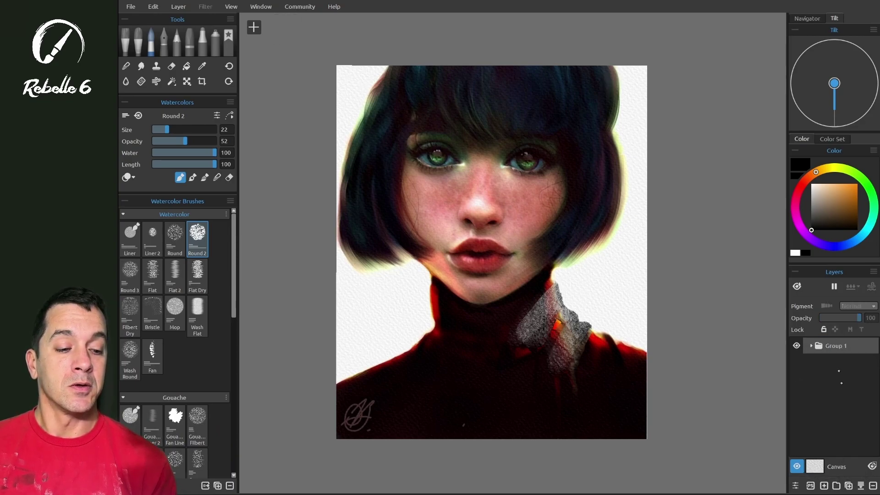
{"action": "left_click", "coordinate": [810, 345]}
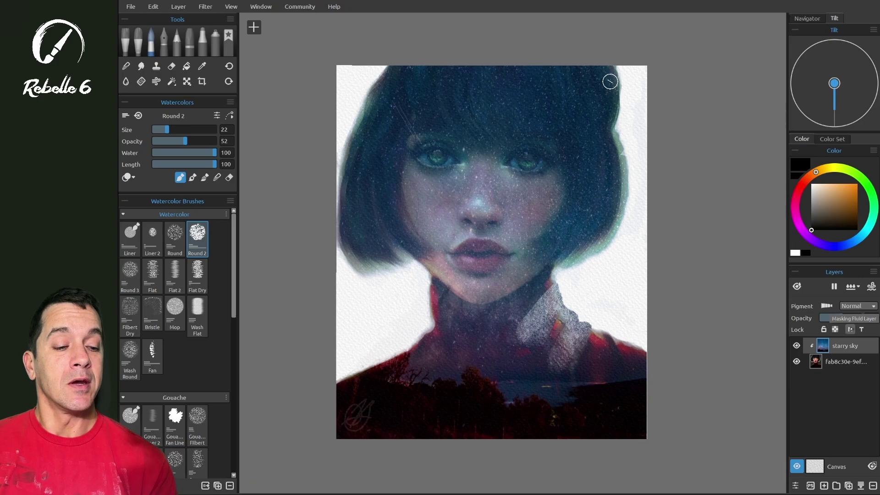
Group only the starry sky layer and the portrait layer into one layer group.
{"action": "left_click", "coordinate": [833, 361], "text": "shift"}
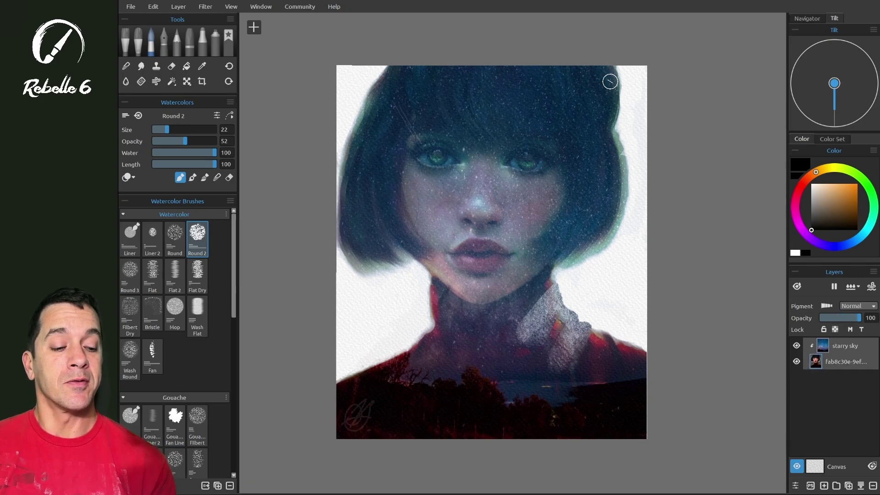
{"action": "left_click", "coordinate": [835, 485]}
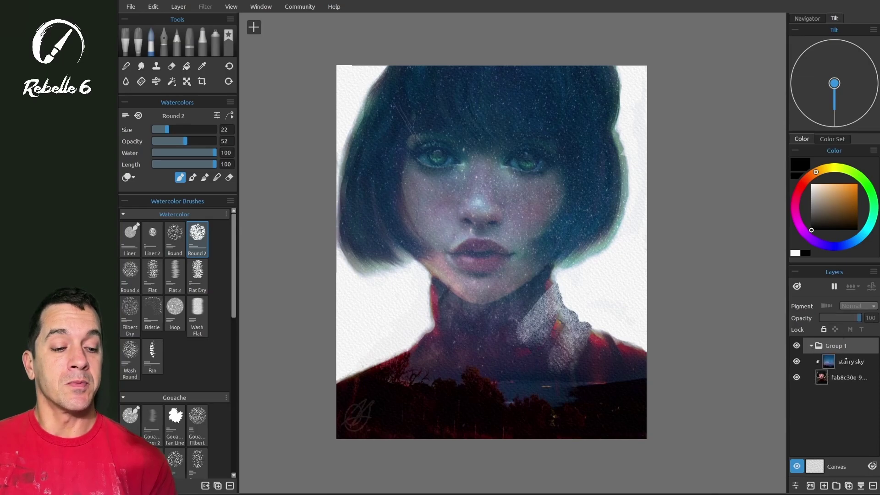
Lock the starry sky layer inside the group and make it a masking fluid layer, and collapse and re-expand the group.
{"action": "left_click", "coordinate": [844, 363]}
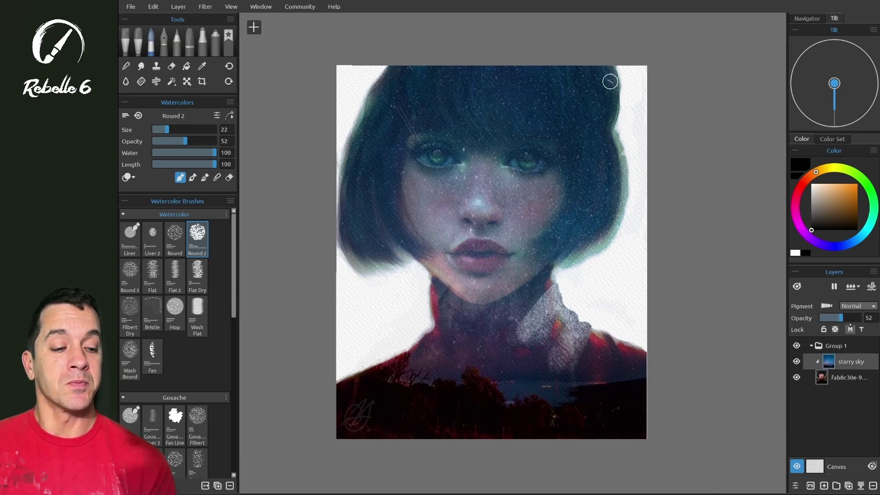
{"action": "left_click", "coordinate": [850, 328]}
{"action": "left_click", "coordinate": [852, 349]}
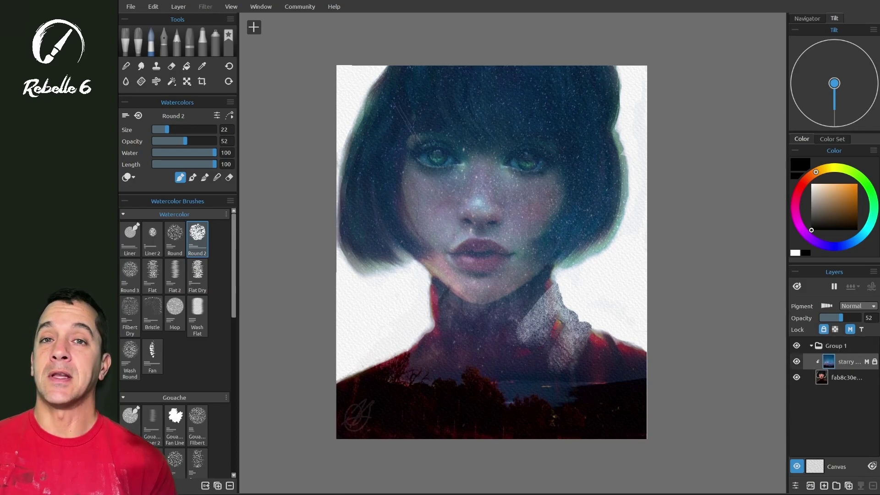
{"action": "left_click", "coordinate": [811, 345]}
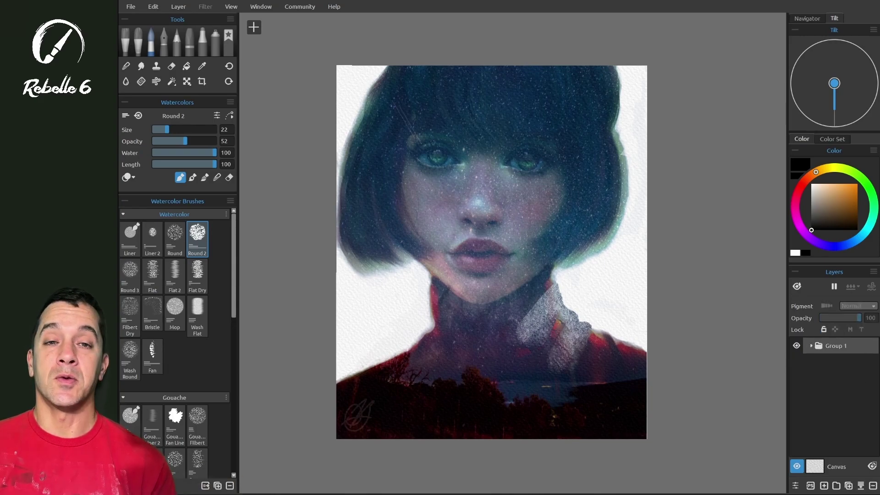
{"action": "left_click", "coordinate": [811, 345]}
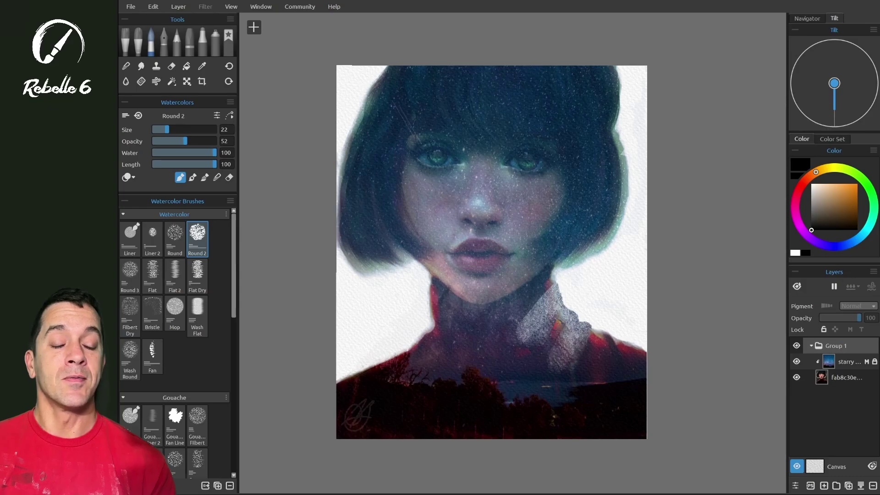